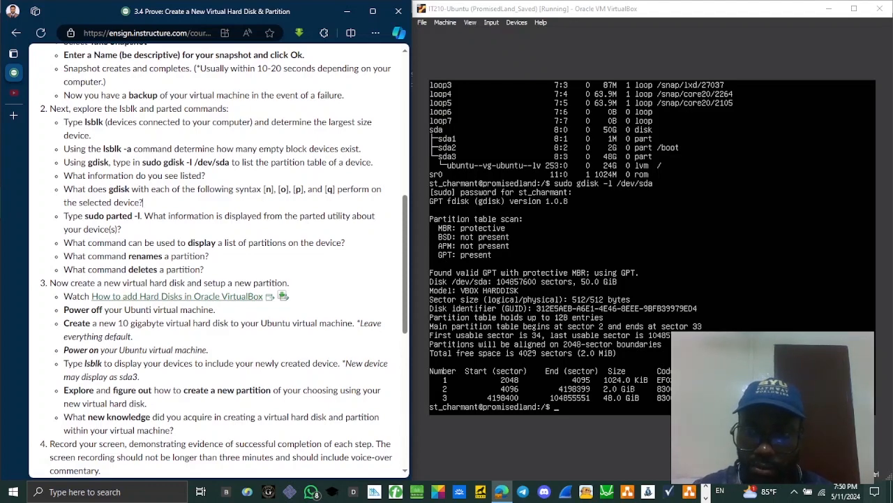
pyautogui.click(689, 492)
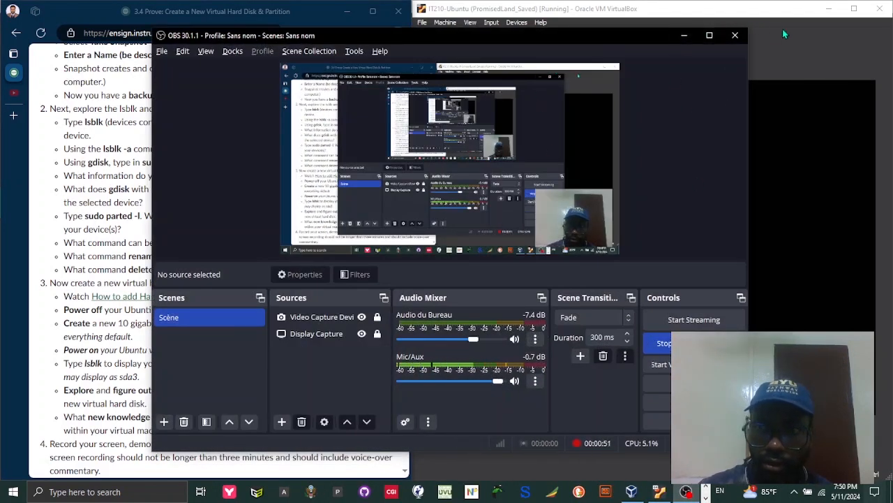
pyautogui.click(684, 35)
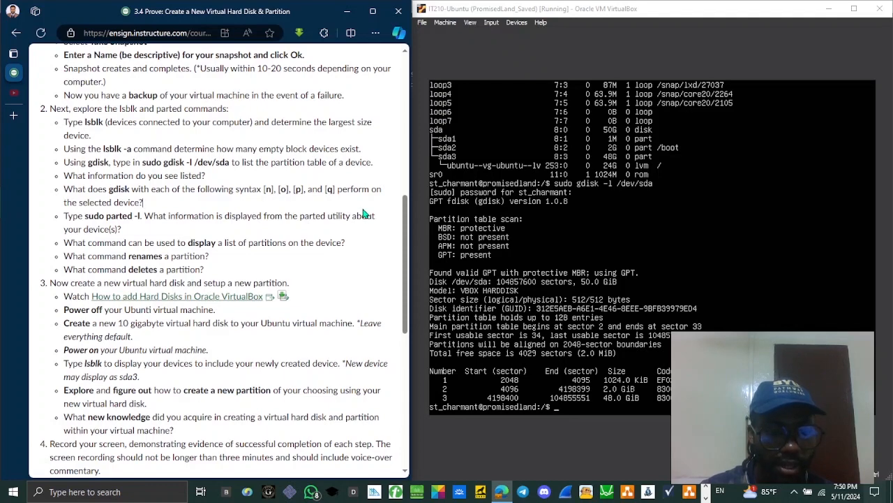
# - Go through the gdisk options n, o, p and q named in the assignment's question about gdisk syntax
pyautogui.doubleClick(269, 191)
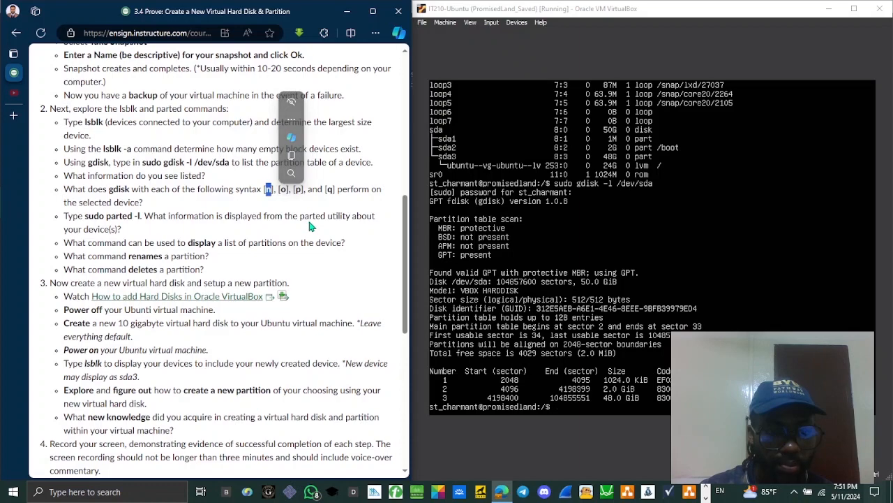
pyautogui.click(282, 191)
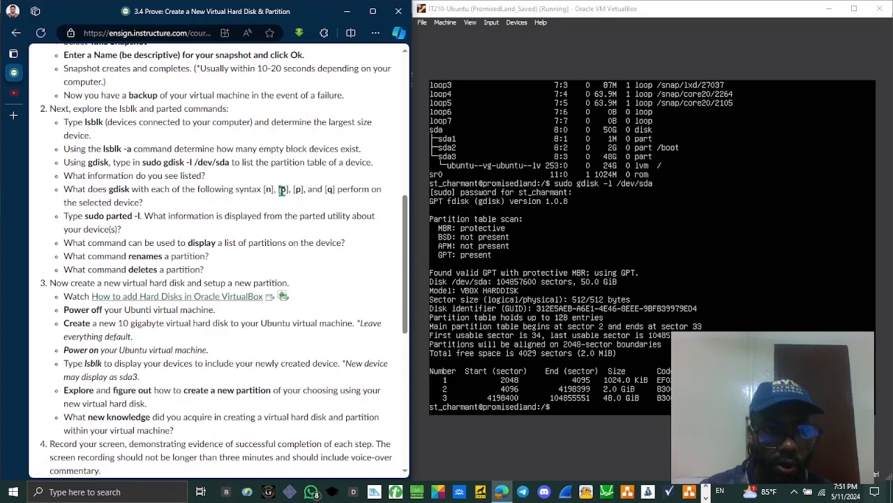
pyautogui.doubleClick(282, 190)
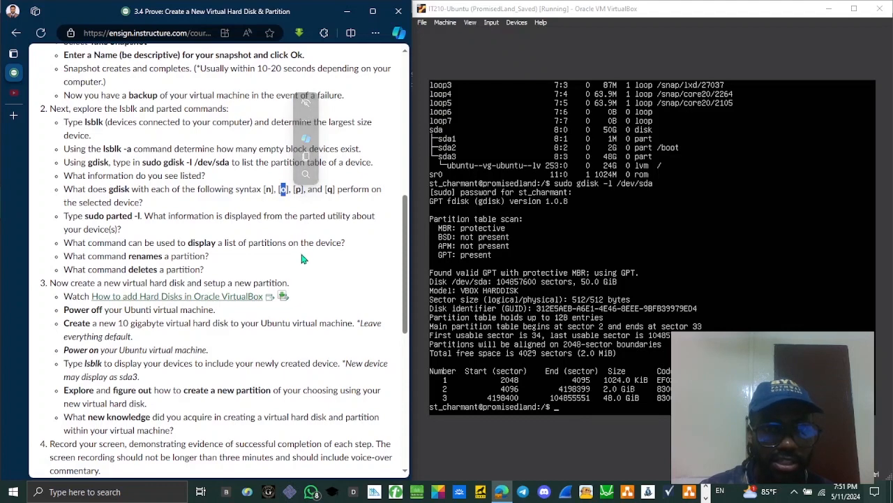
pyautogui.click(312, 215)
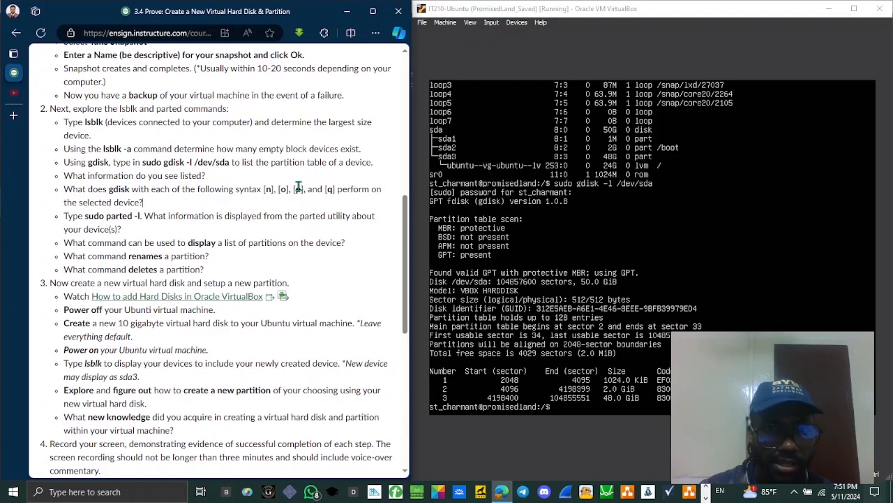
pyautogui.doubleClick(298, 188)
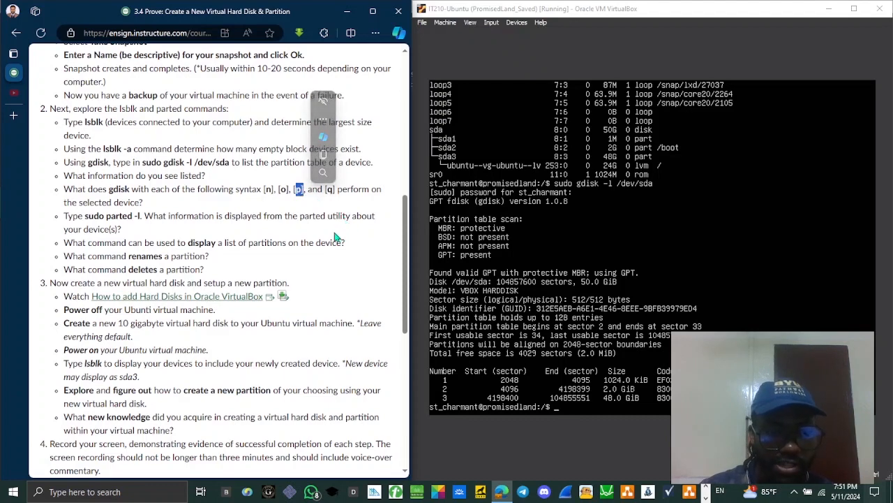
pyautogui.click(330, 193)
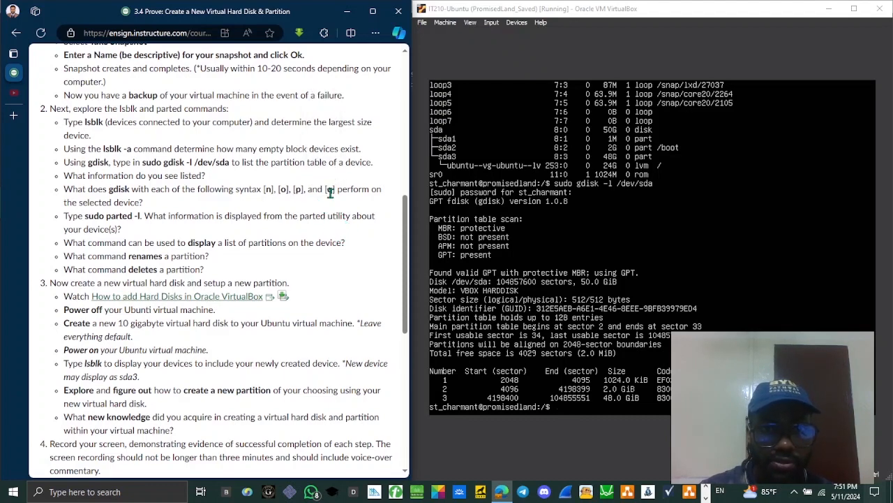
pyautogui.doubleClick(330, 192)
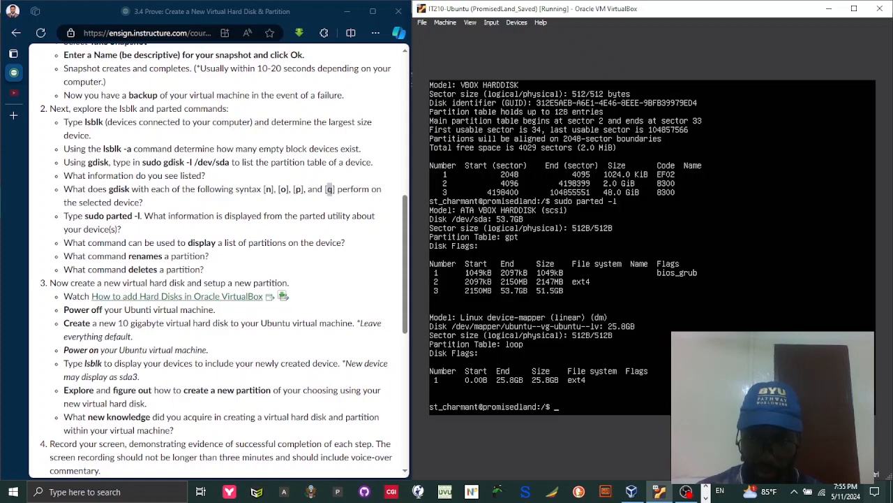
# - List the partitions on /dev/sda in the Ubuntu virtual machine's terminal with sudo parted /dev/sda print
pyautogui.scroll(-2, 218, 258)
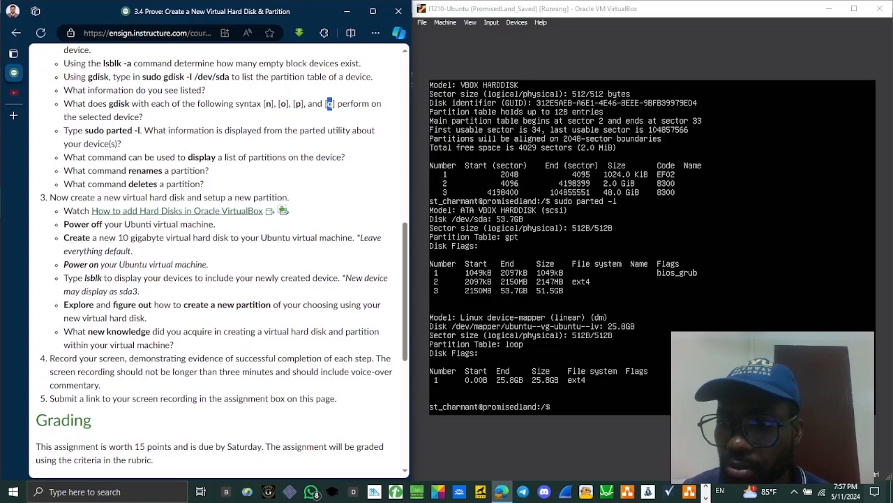
pyautogui.hotkey('alt', 'Tab')
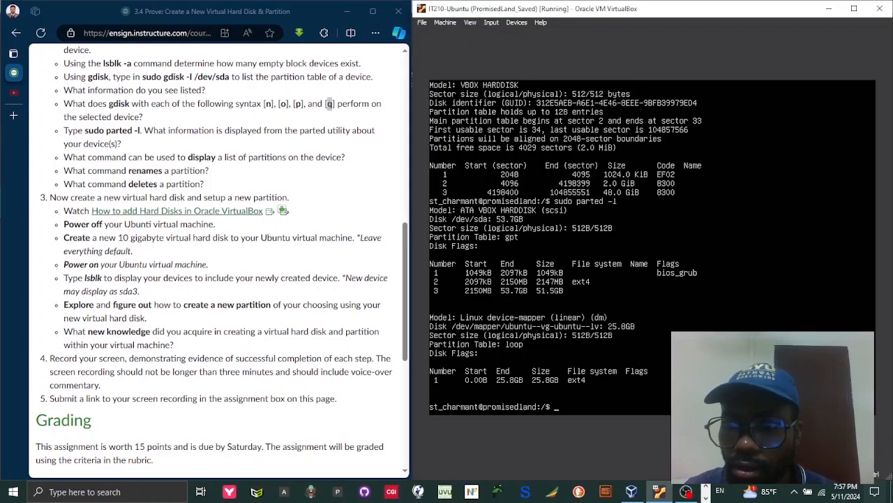
pyautogui.write('sudo')
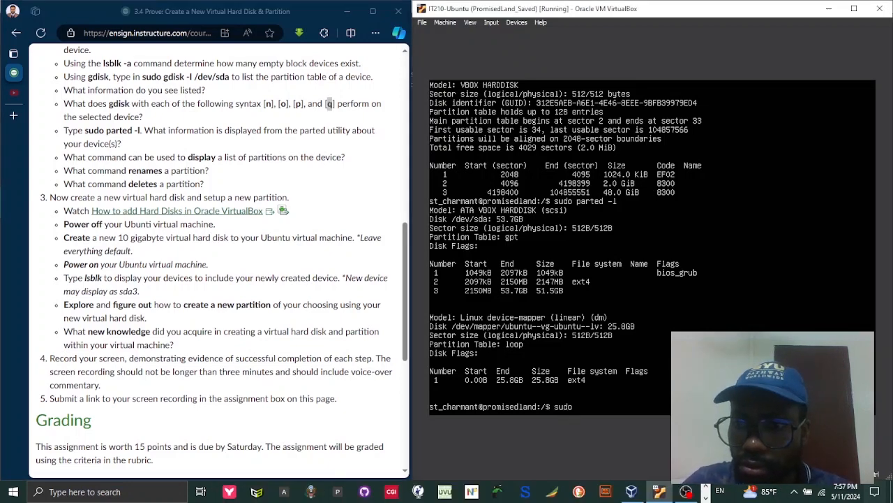
pyautogui.write(' parted /dev/sda print')
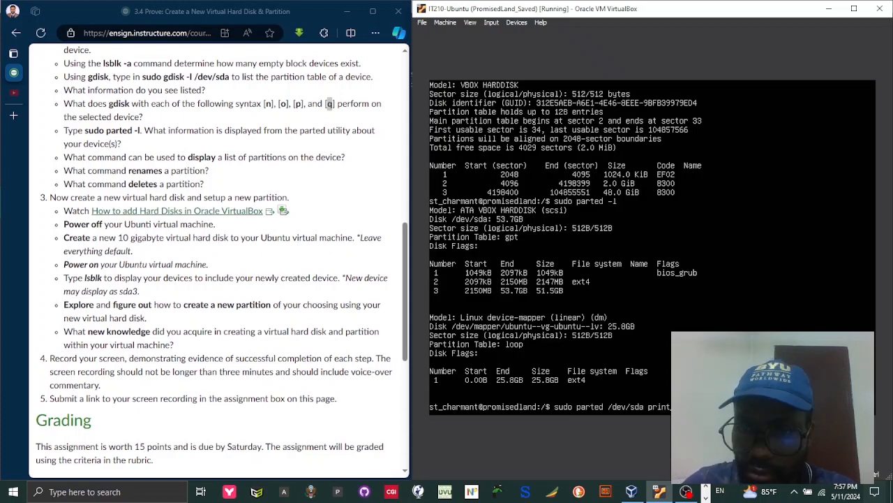
pyautogui.press('Return')
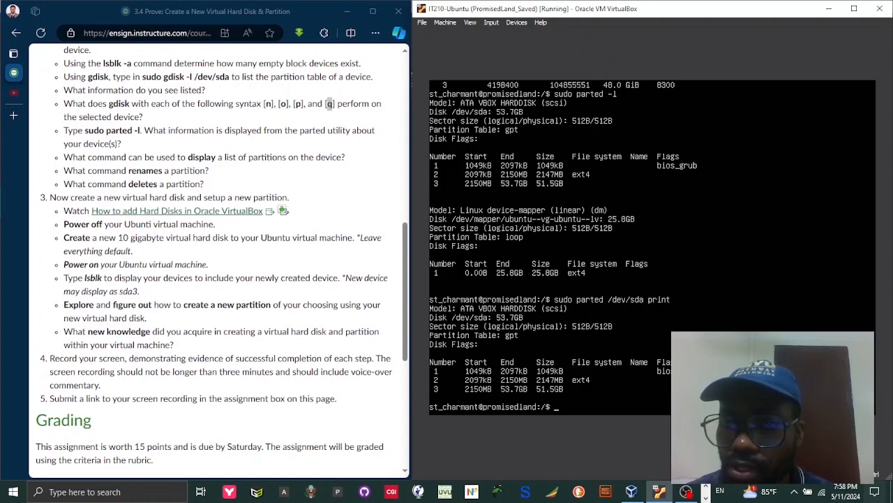
# - Draft the partition renaming command sudo parted /dev/sda name at the prompt, and clear it without running it
pyautogui.write('sudo')
pyautogui.press('BackSpace')
pyautogui.press('BackSpace')
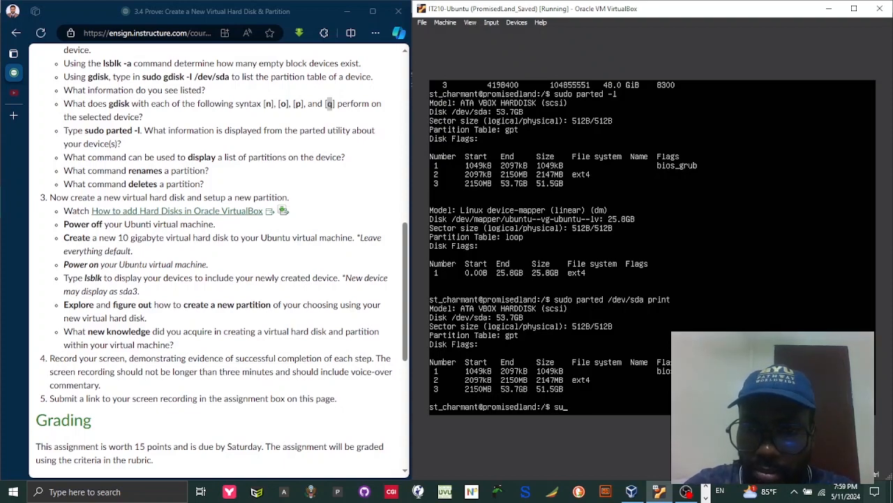
pyautogui.write('o')
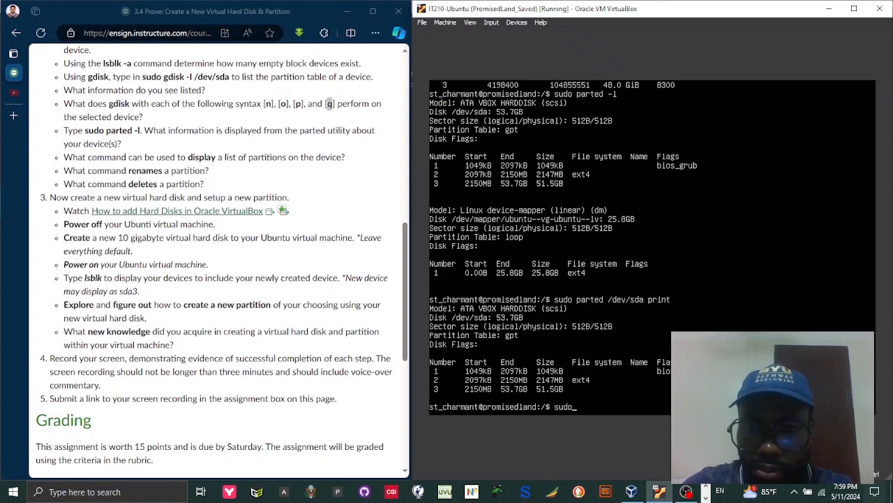
pyautogui.write(' parted /dev/sda')
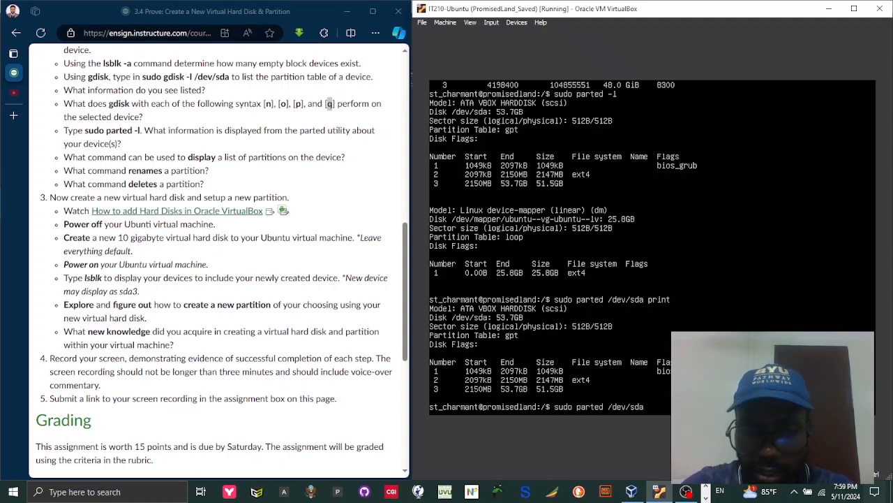
pyautogui.write(' name')
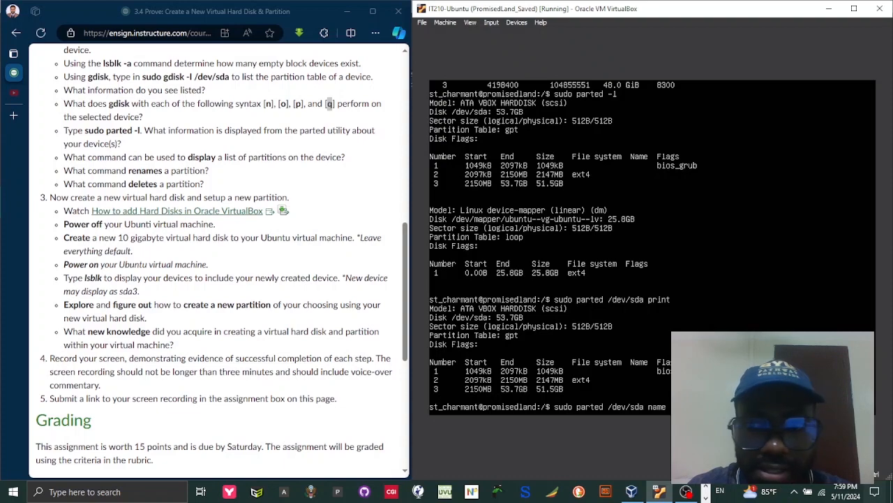
pyautogui.hotkey('ctrl', 'u')
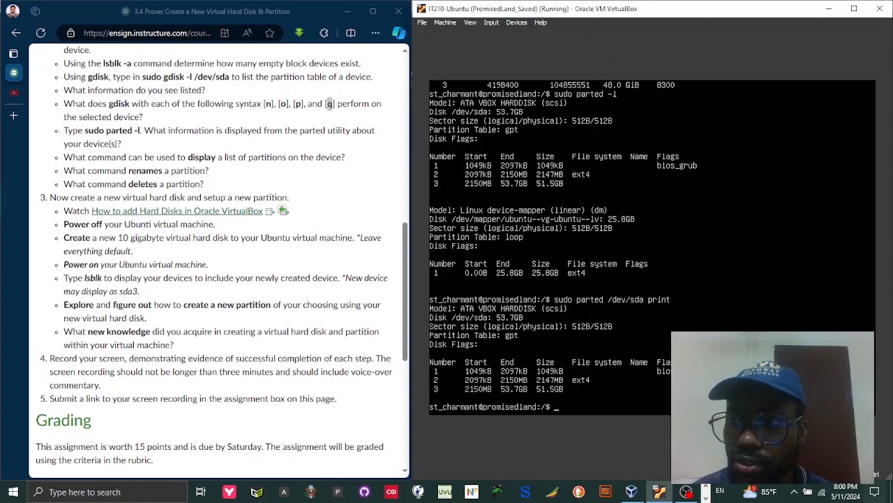
# - Draft the partition deletion command sudo parted /dev/sda rm 1 at the prompt, and clear it without running it
pyautogui.write('su')
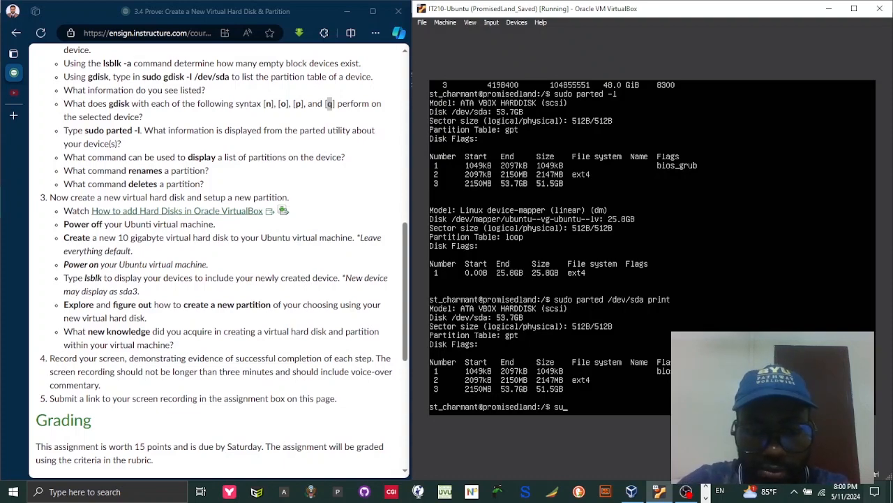
pyautogui.write('do parted /dev/sda rm')
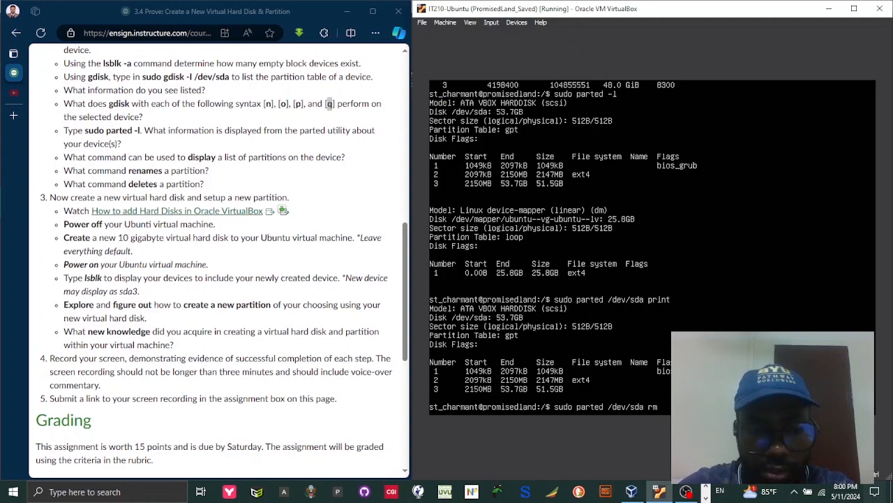
pyautogui.write('1')
pyautogui.hotkey('ctrl', 'u')
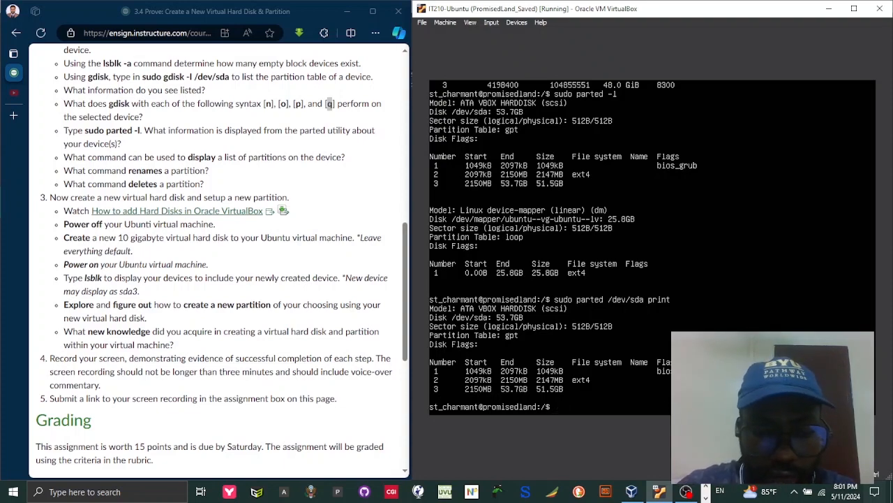
# - Power off the Ubuntu virtual machine from its terminal with shutdown -F
pyautogui.write('shutdown')
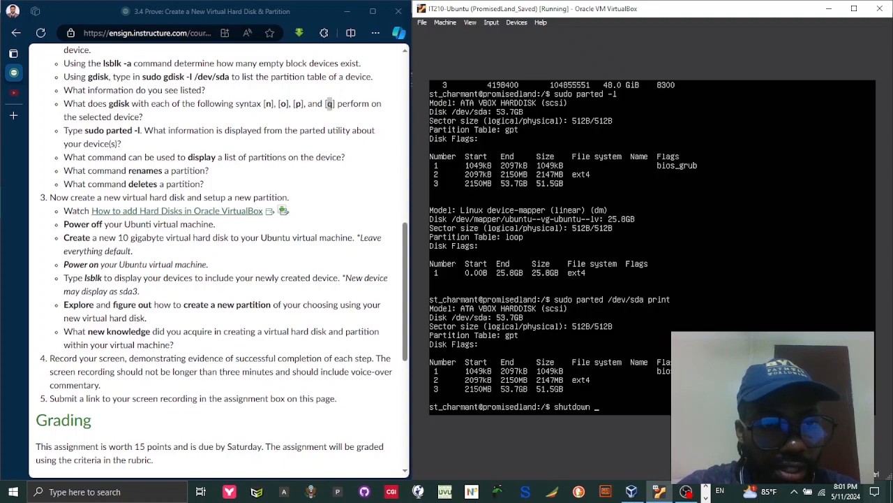
pyautogui.write('-F')
pyautogui.press('Return')
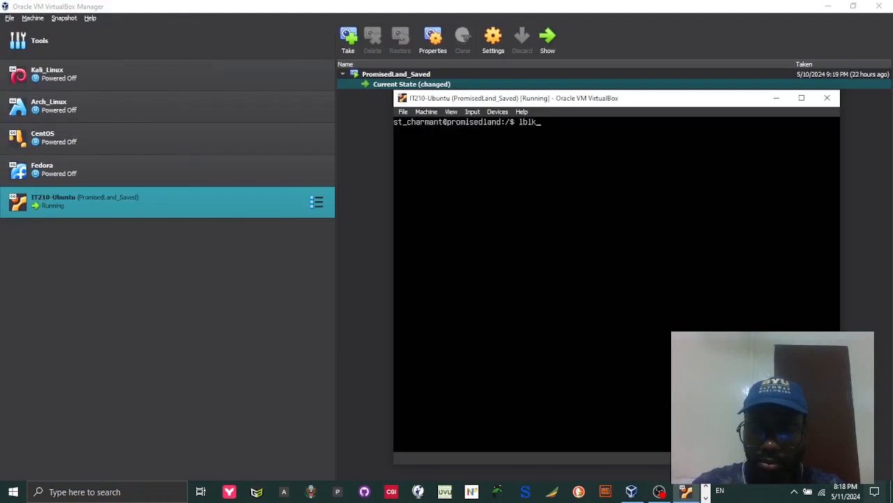
# - Correct the mistyped command at the prompt to lsblk and run it to list the block devices
pyautogui.press('BackSpace')
pyautogui.press('BackSpace')
pyautogui.press('BackSpace')
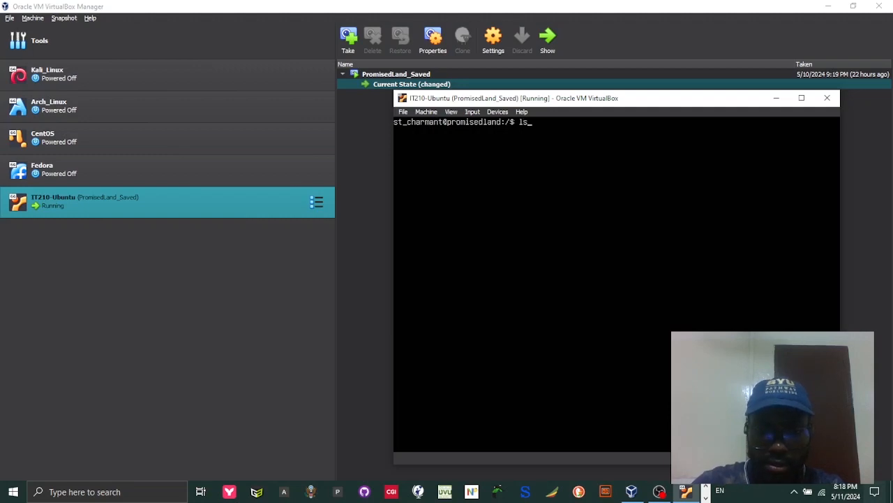
pyautogui.write('sblk')
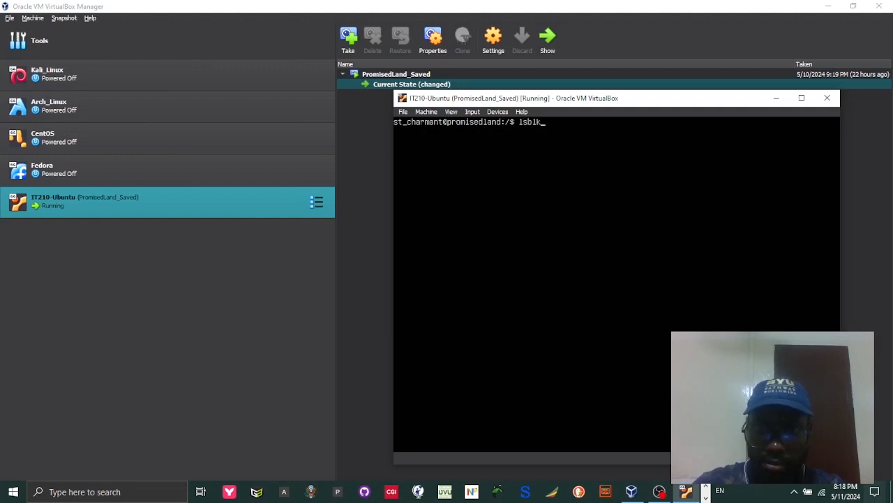
pyautogui.press('Return')
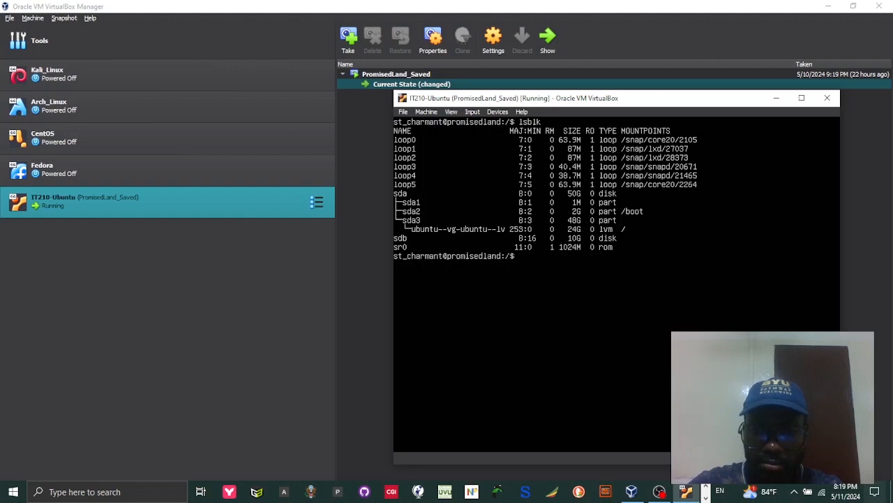
# - Print the partition table of the 10 GB disk with sudo parted /dev/sdb print, entering the sudo password
pyautogui.write('su')
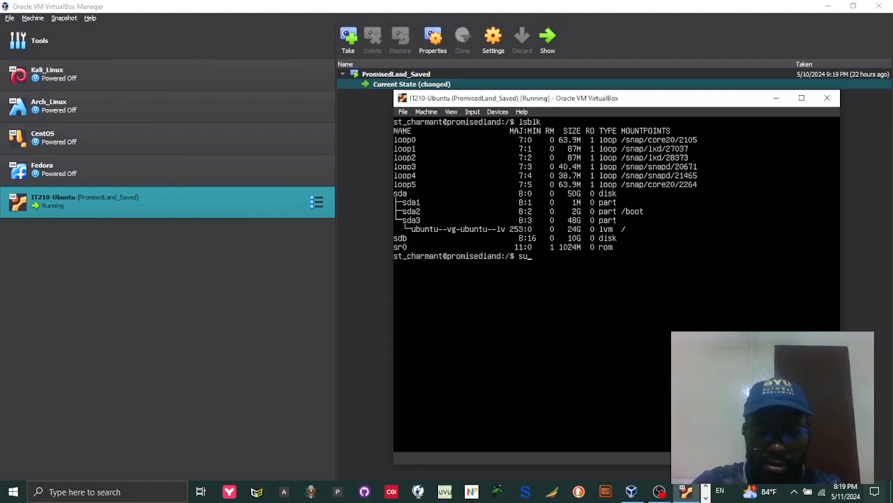
pyautogui.write('do parted /dev/s')
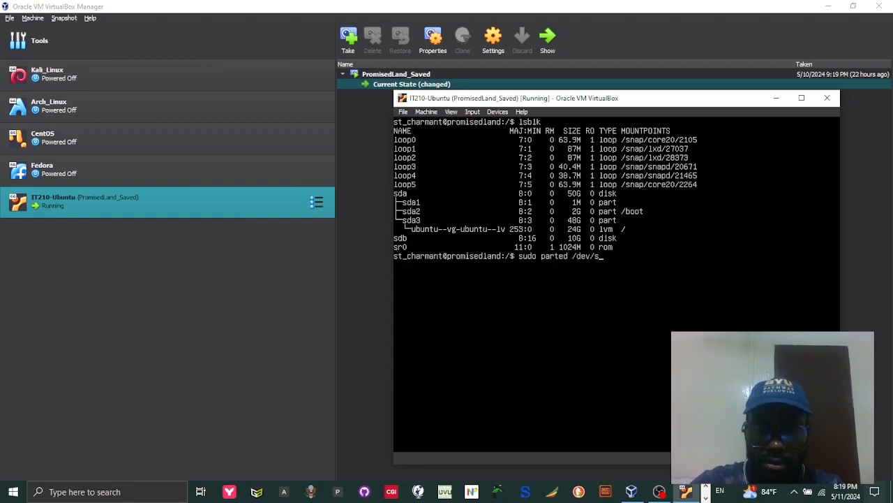
pyautogui.write('db')
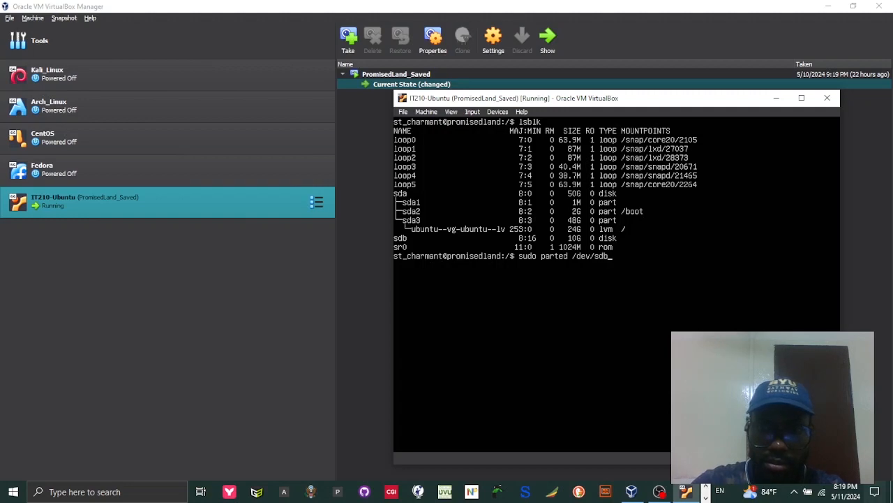
pyautogui.write(' prin')
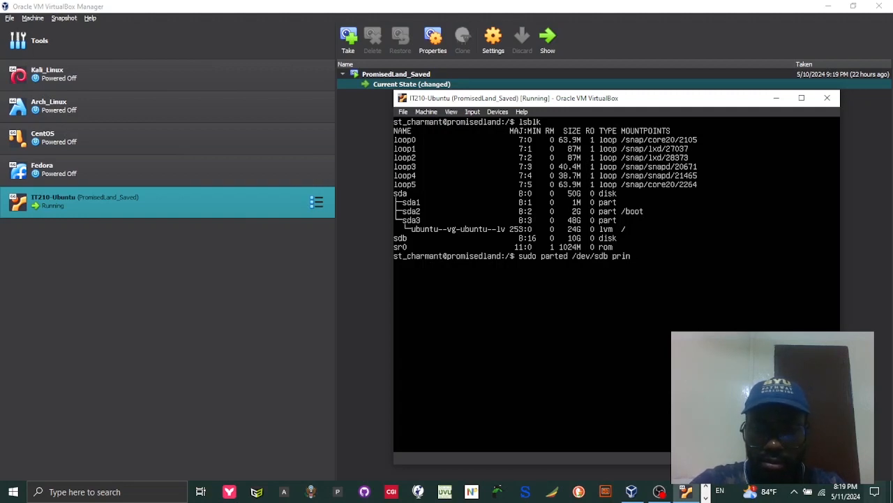
pyautogui.write('t')
pyautogui.press('Return')
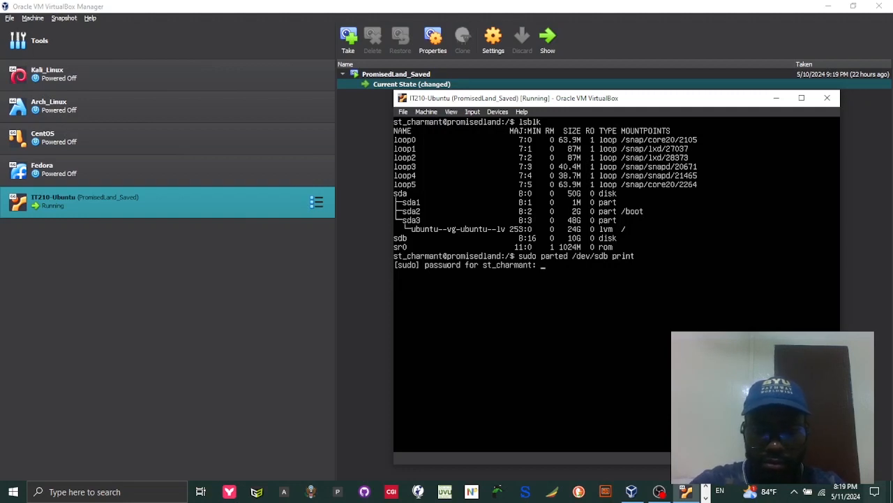
pyautogui.press('Return')
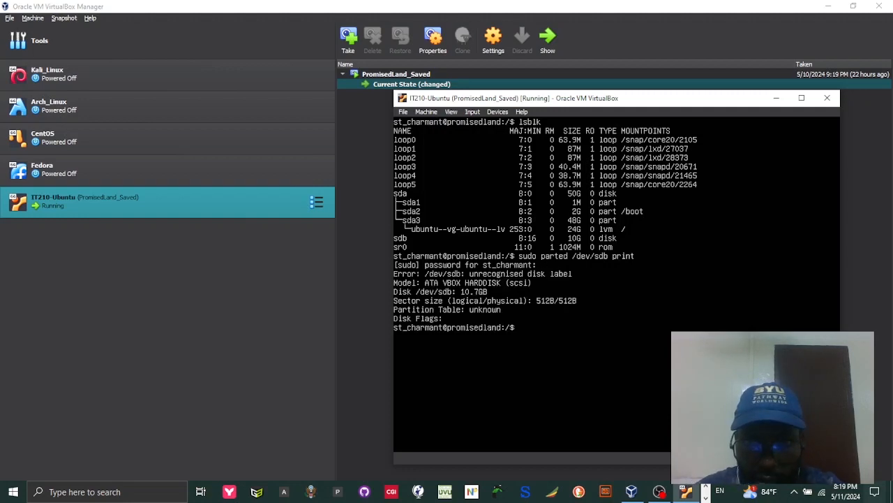